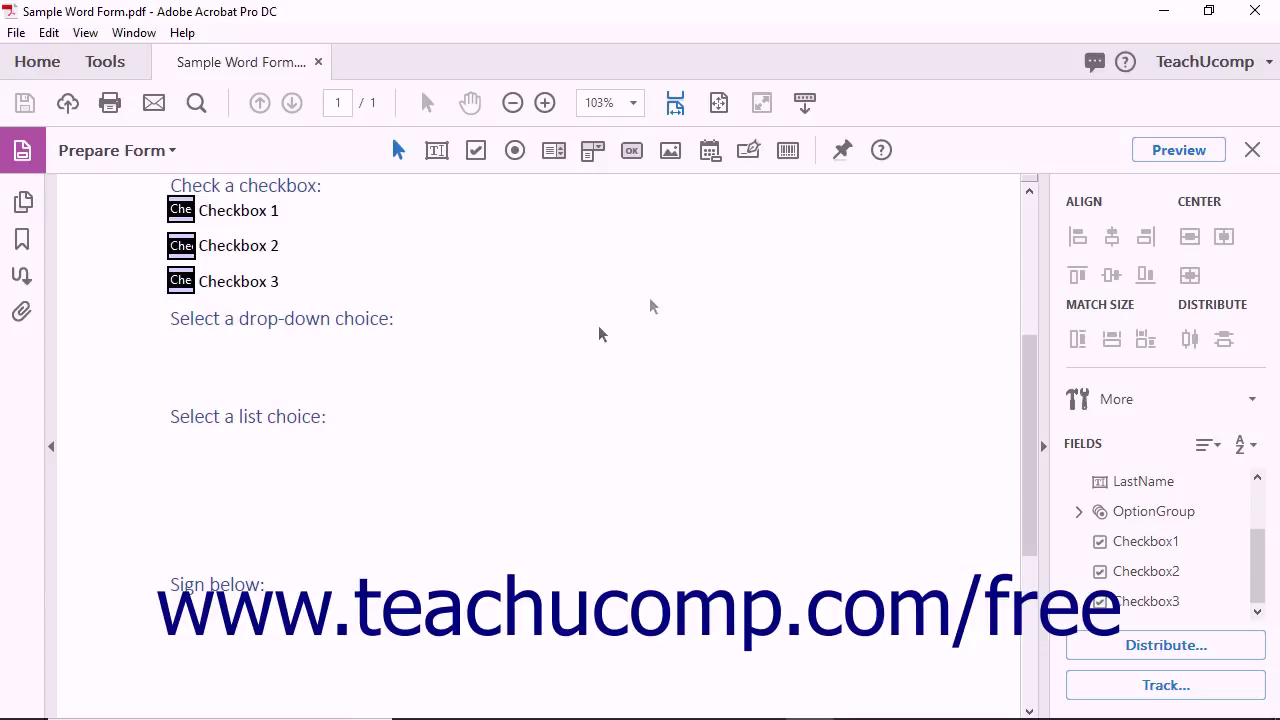
Place a dropdown field below the "Select a drop-down choice:" heading and name it Dropdown1
left_click(588, 152)
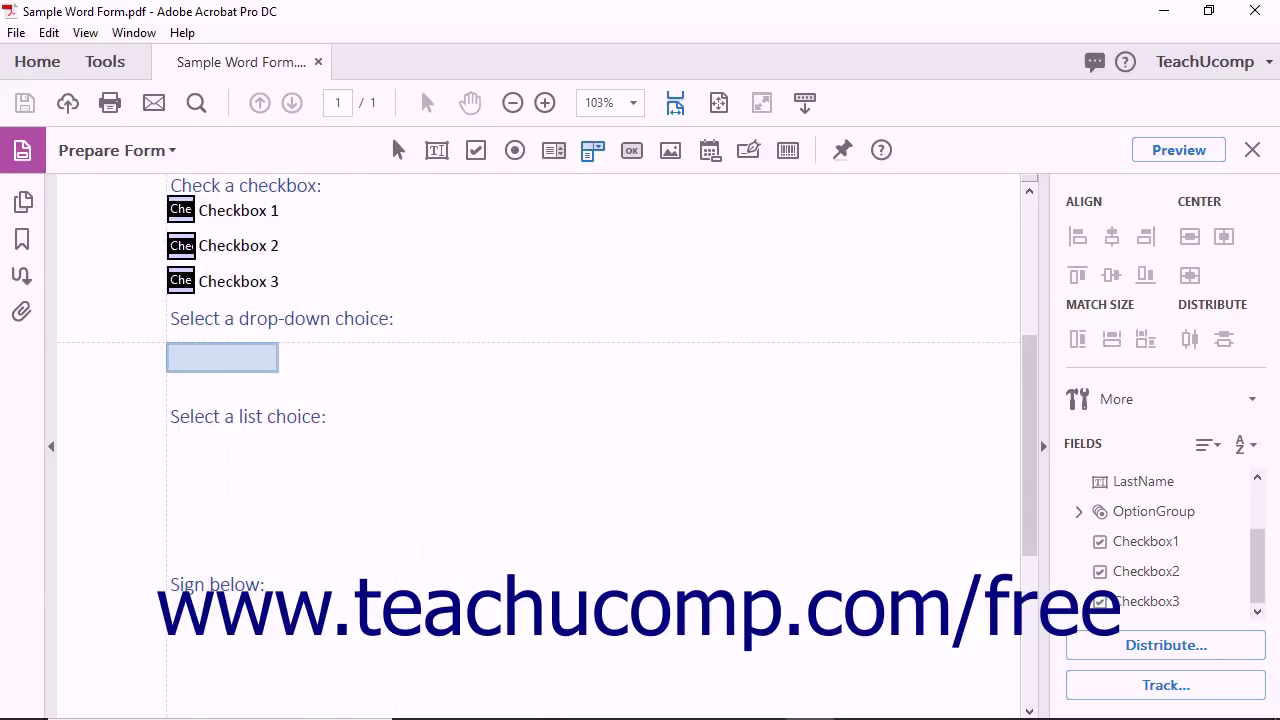
left_click(167, 343)
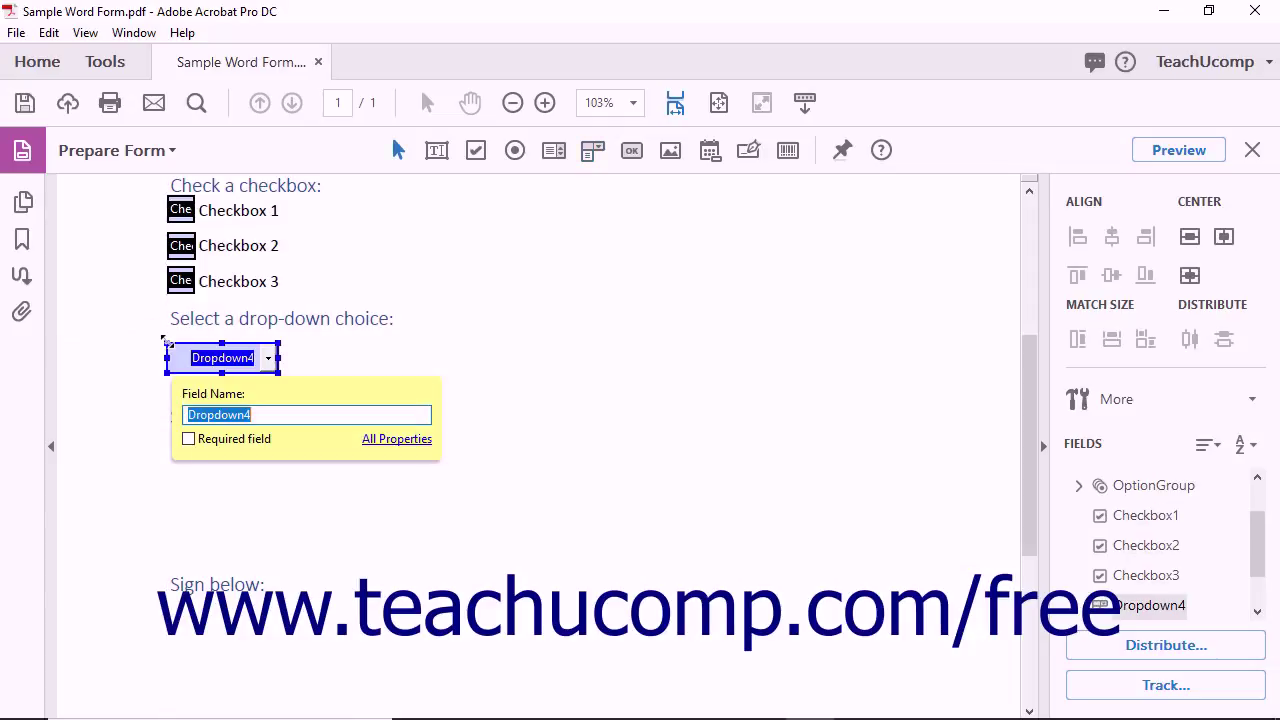
type("Dropdown1")
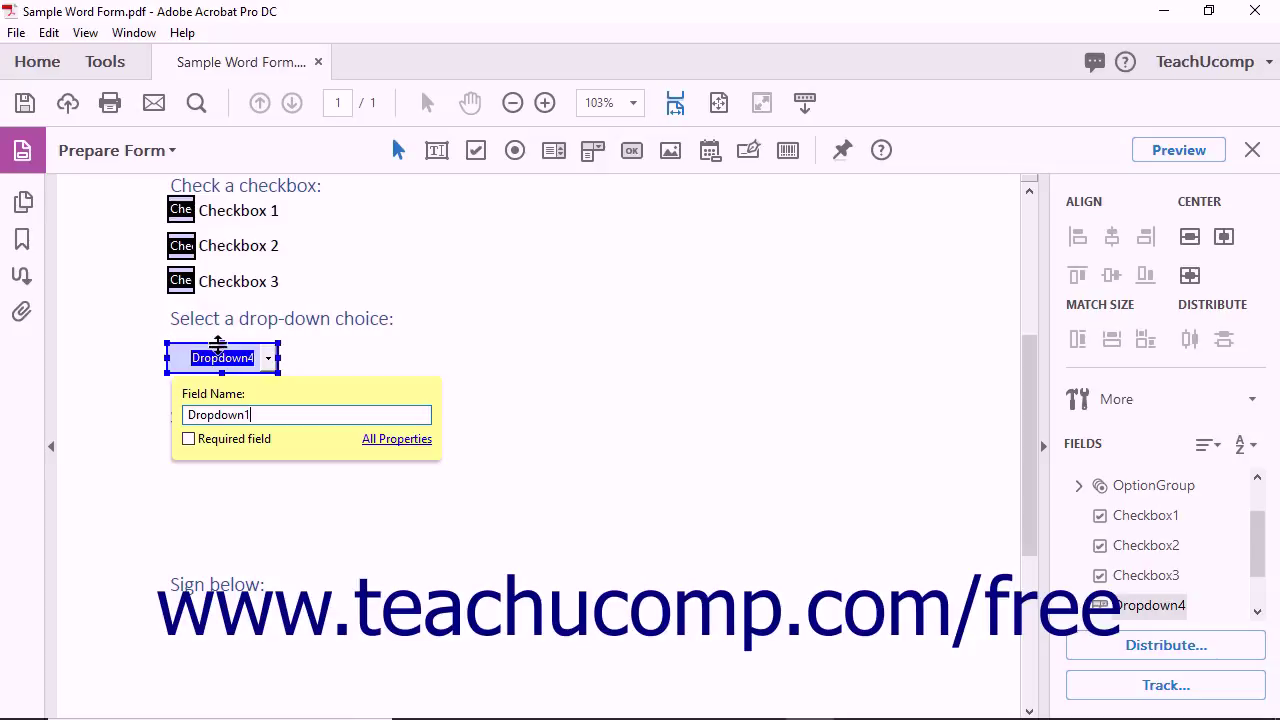
Open the Dropdown1 field's item options and add the item "Dropdown Choice A" with export value A
left_click(371, 442)
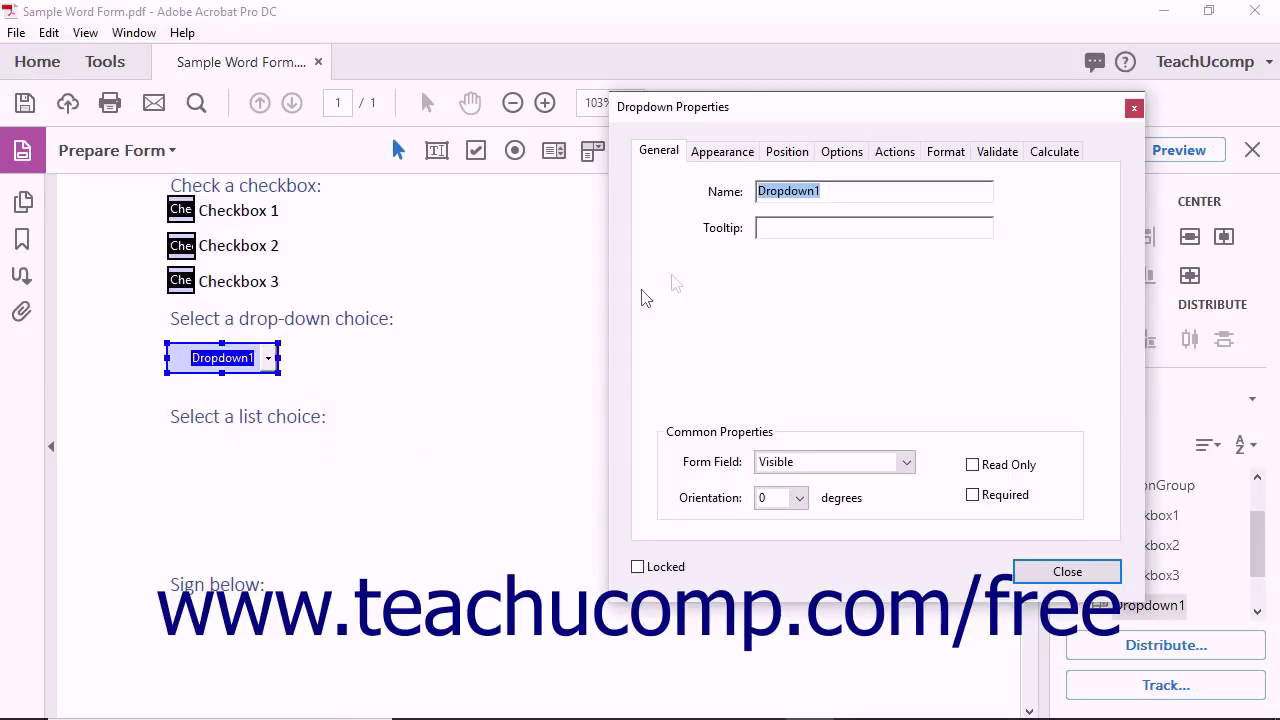
left_click(825, 162)
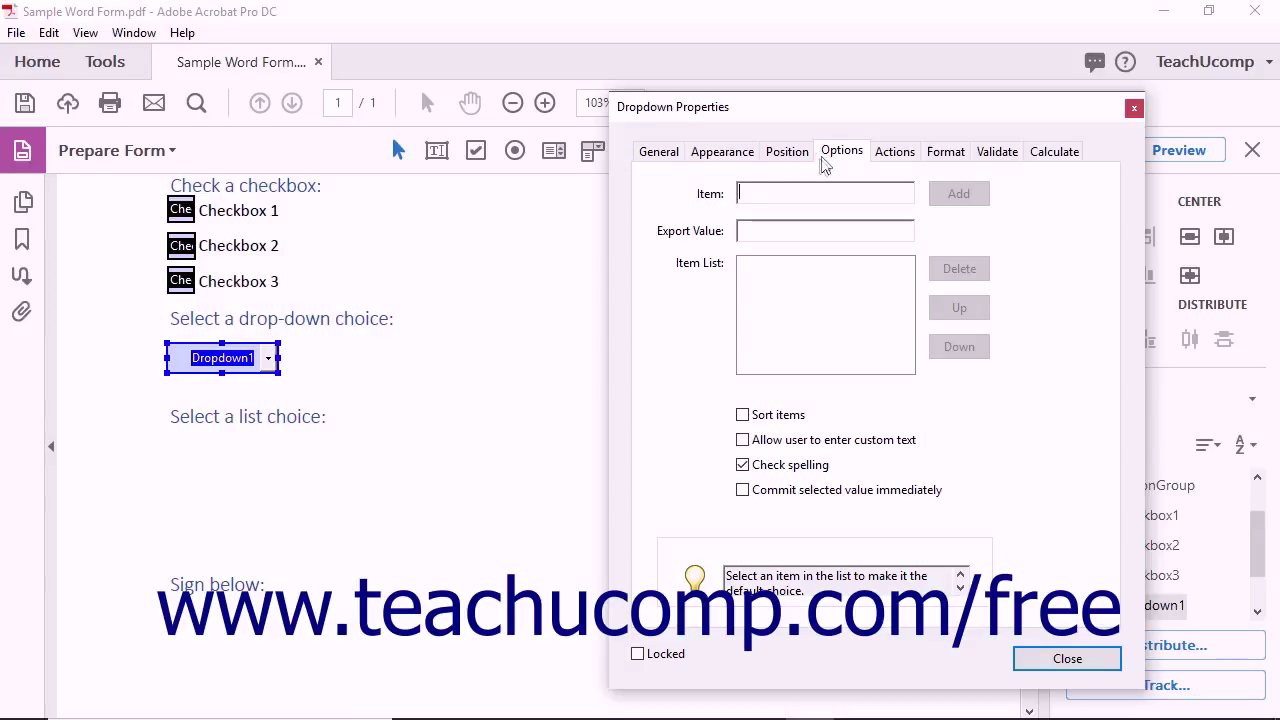
left_click(778, 190)
type("Dropdown Choice A")
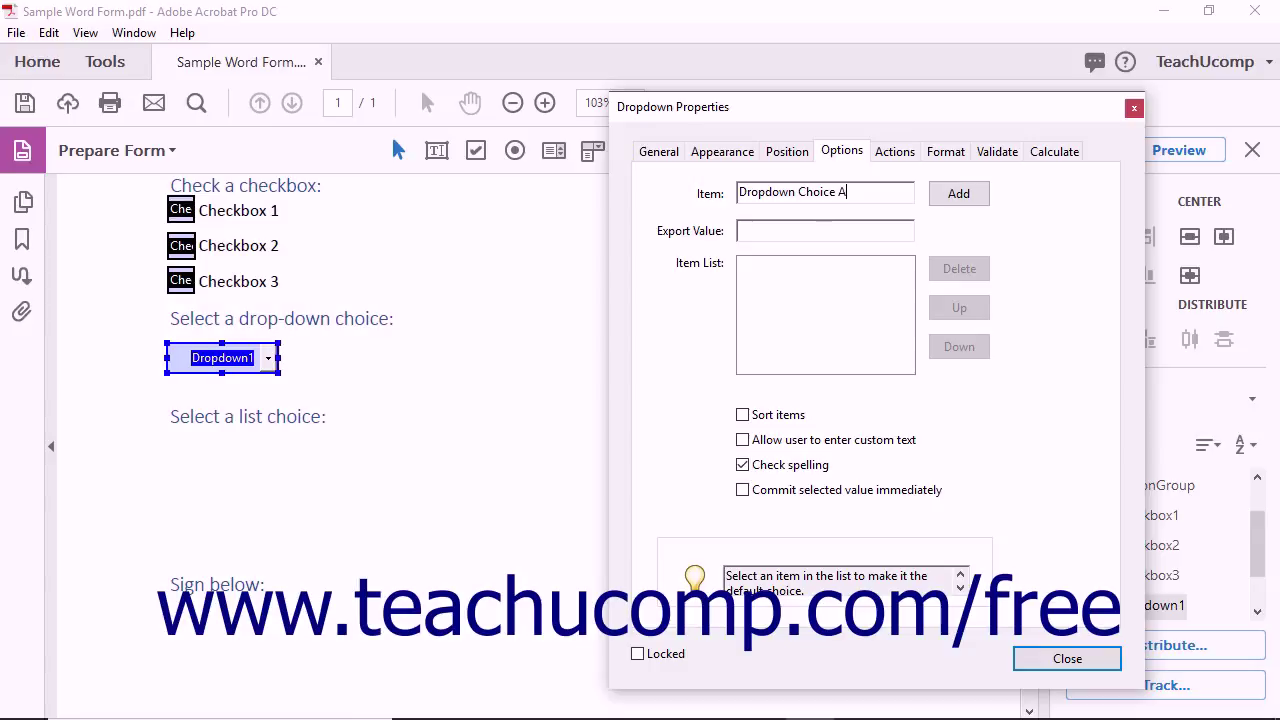
left_click(747, 230)
type("A")
left_click(978, 199)
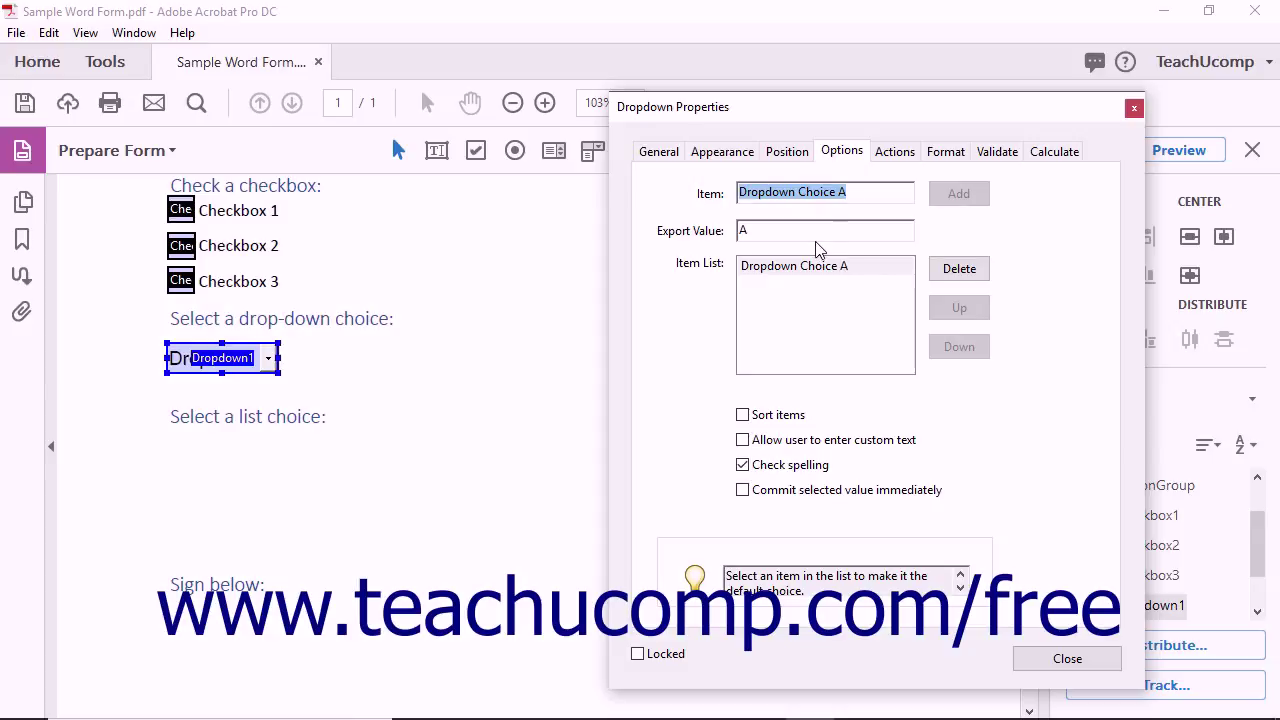
Add the item "Dropdown Choice B" with export value B to the dropdown's item list
left_click(865, 185)
key("BackSpace")
type("B")
left_click(790, 233)
type("B")
left_click(957, 192)
Add the item "Dropdown Choice C" with export value C to the dropdown's item list
left_click(876, 194)
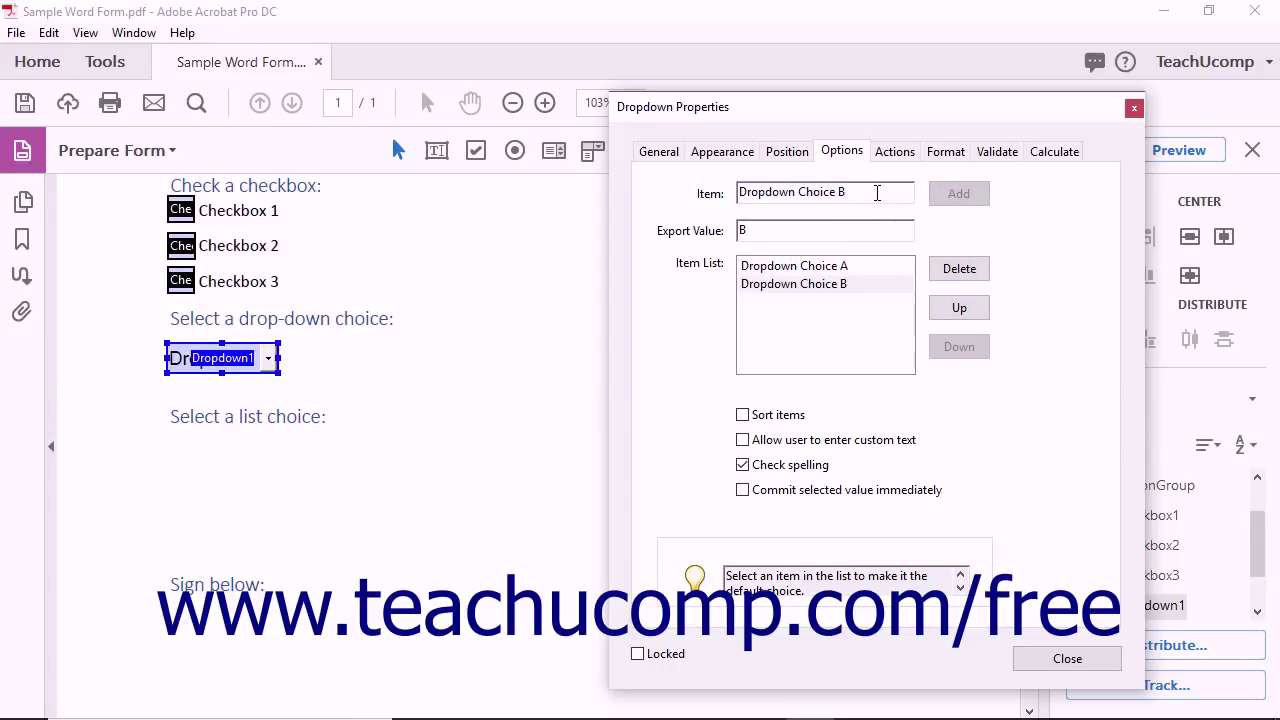
key("BackSpace")
type("C")
left_click(798, 232)
type("C")
left_click(955, 193)
Add the item "Dropdown Choice D" with export value D to the dropdown's item list
left_click(870, 194)
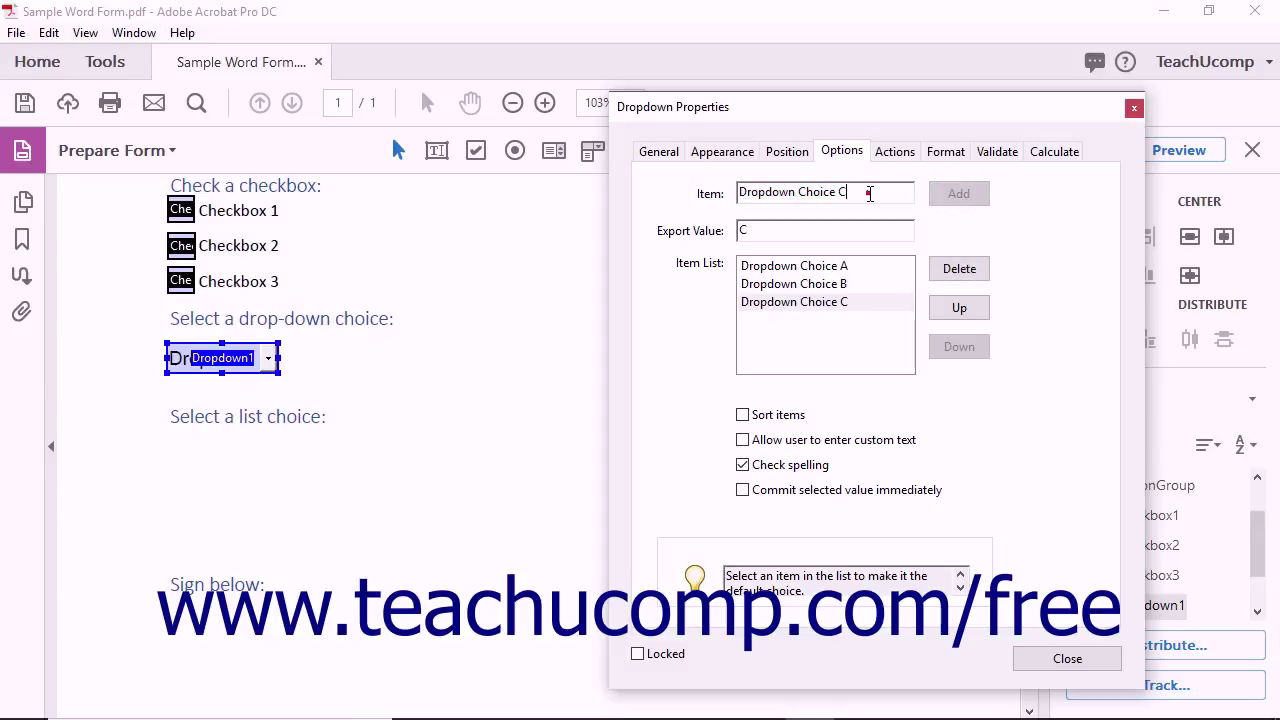
key("BackSpace")
type("D")
left_click(808, 234)
type("D")
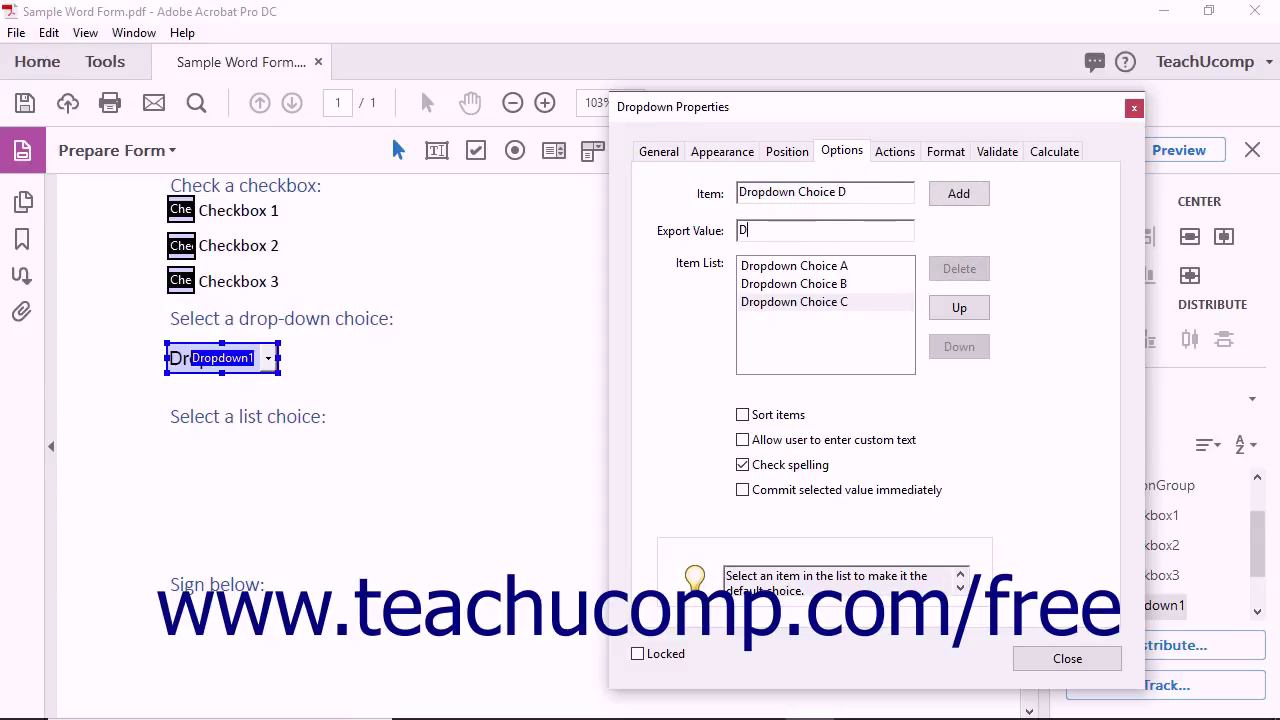
left_click(956, 193)
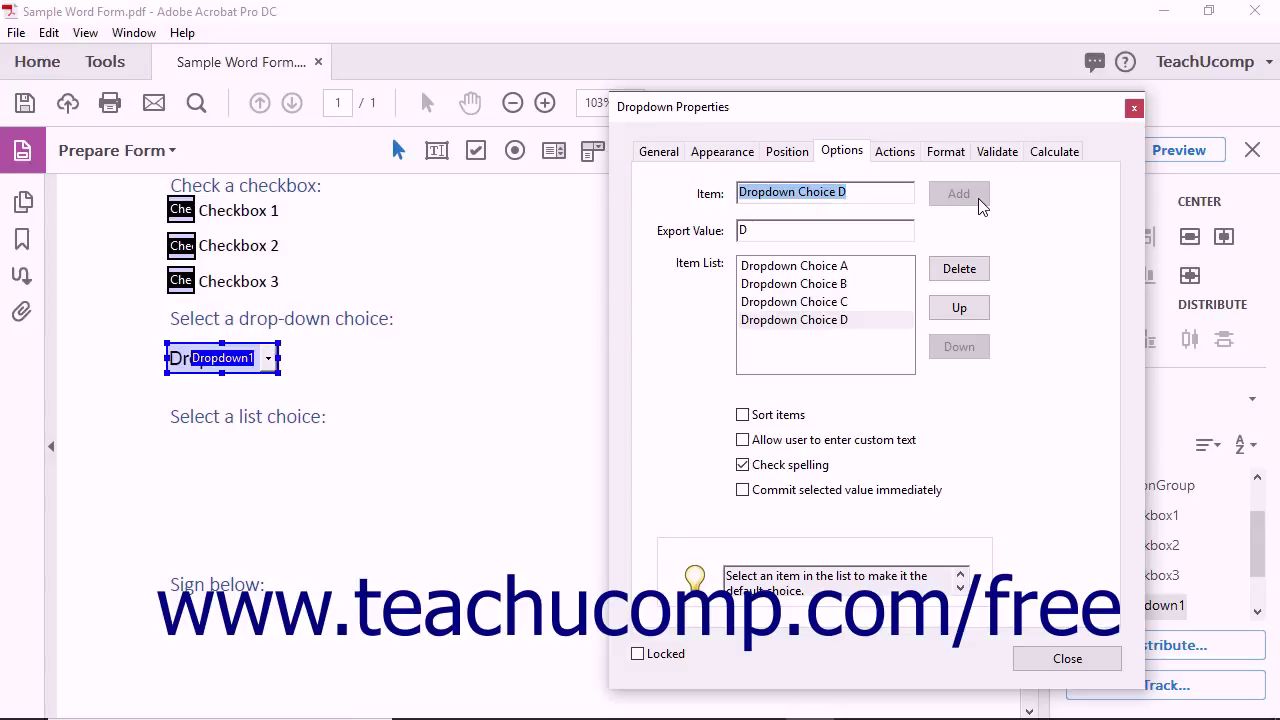
Move "Dropdown Choice D" up two places in the item list and back down to the end
left_click(827, 325)
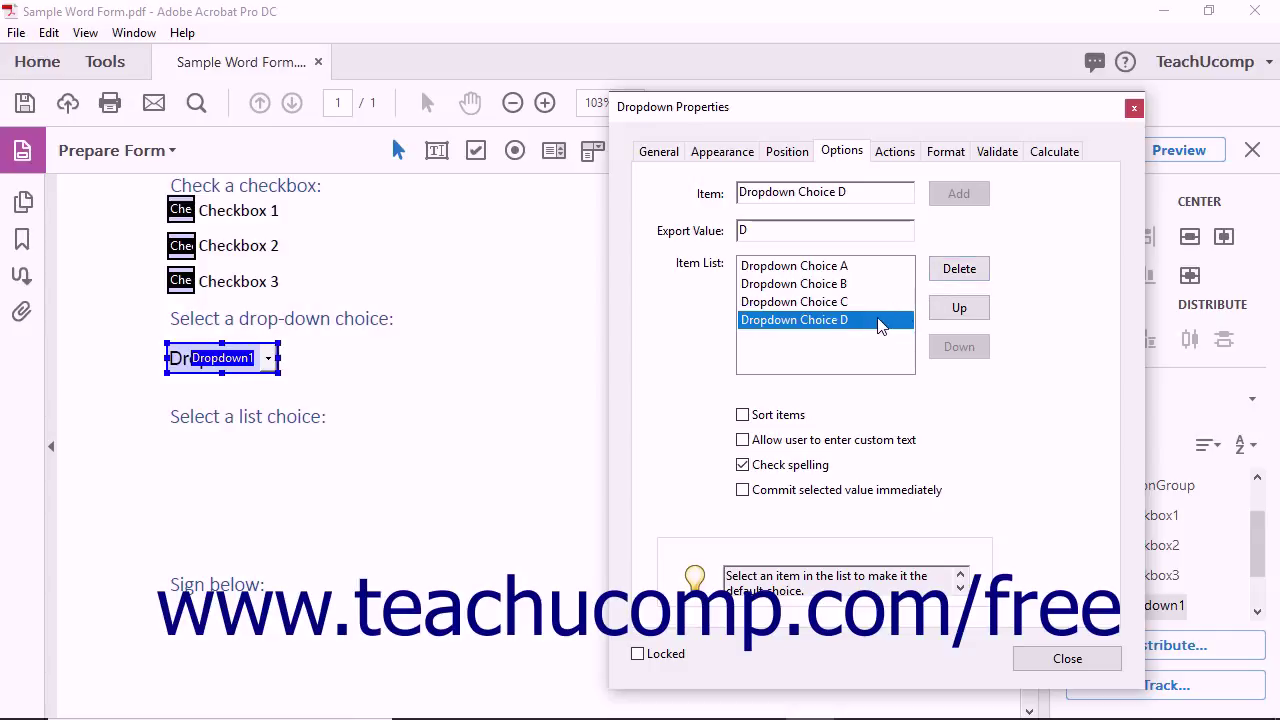
left_click(961, 310)
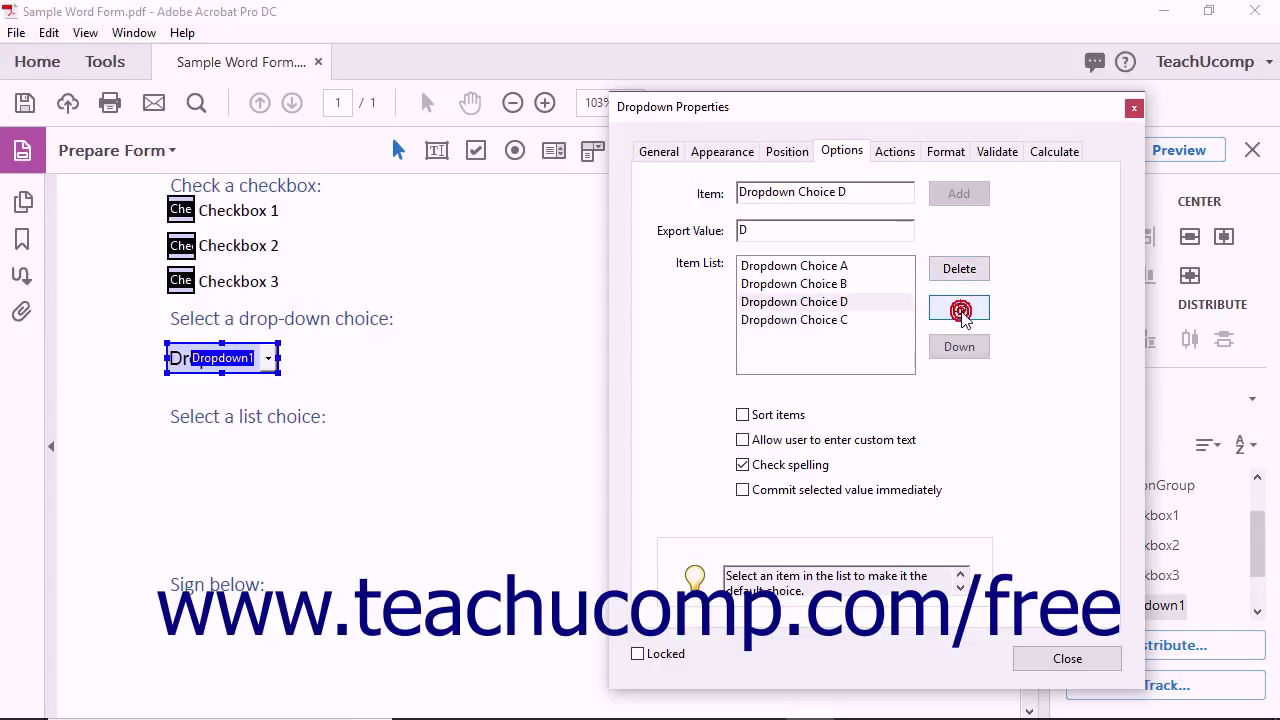
left_click(961, 310)
left_click(966, 345)
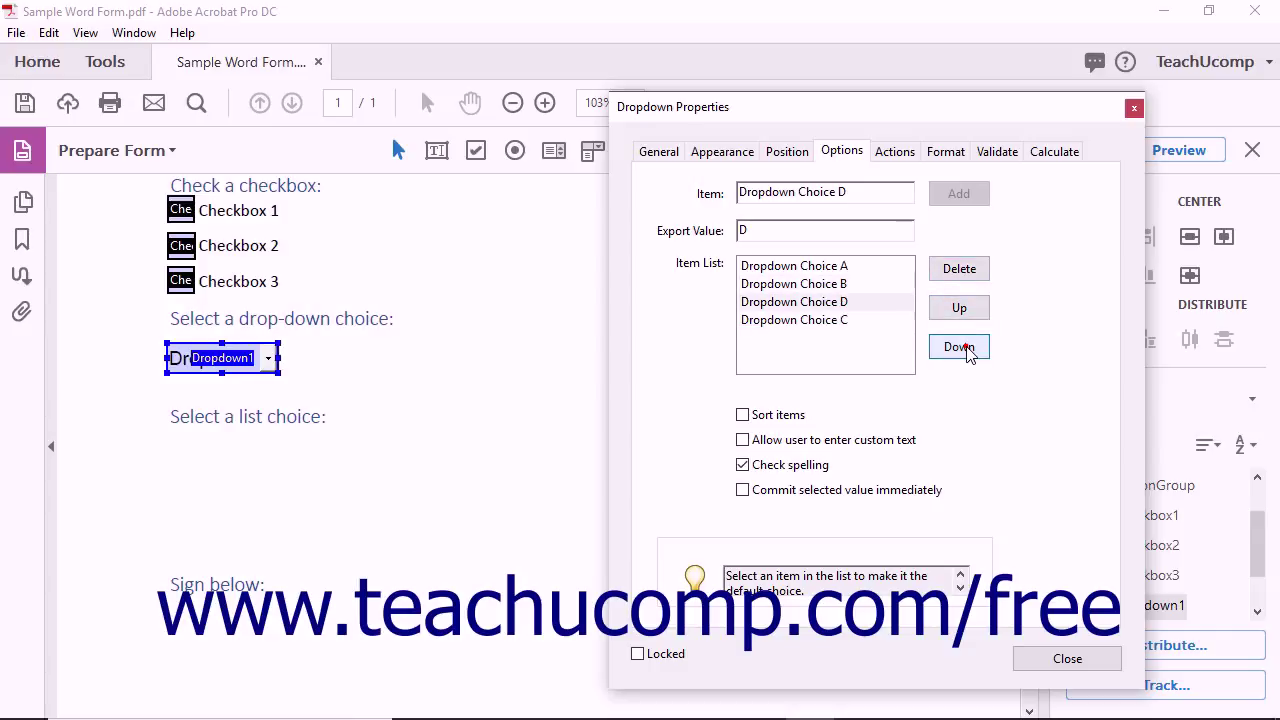
left_click(966, 346)
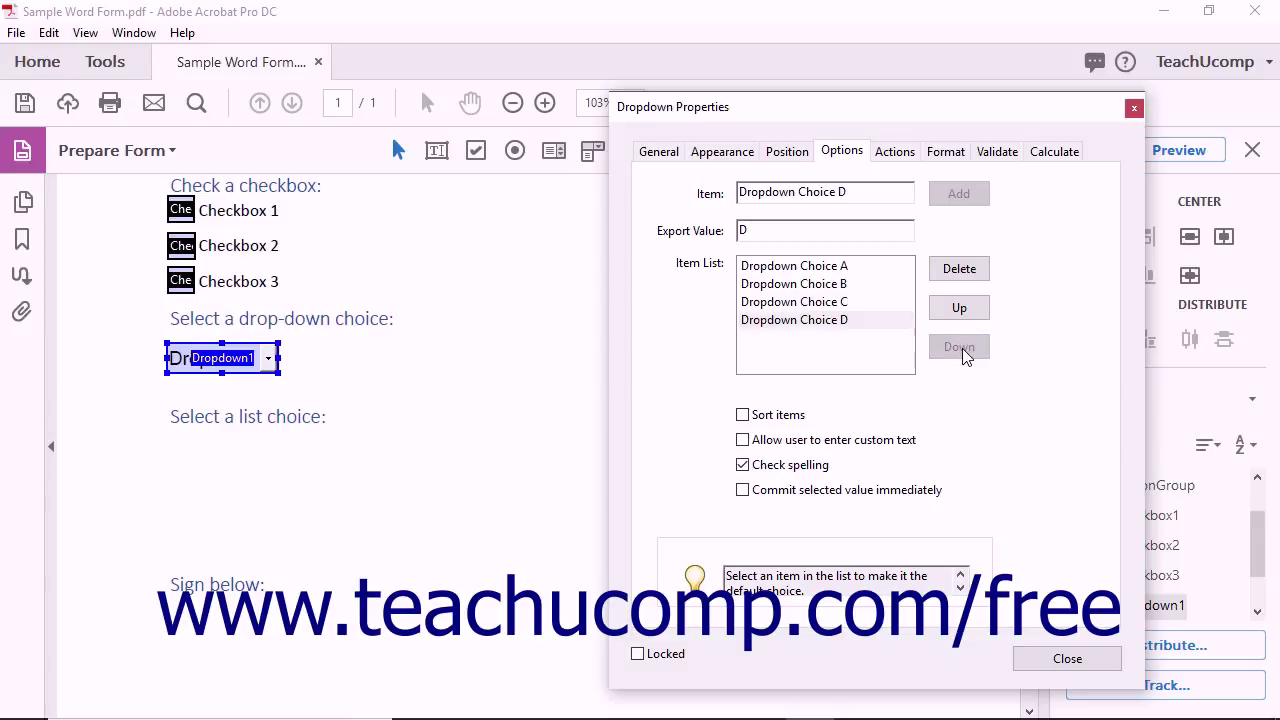
Make "Dropdown Choice A" the default choice and widen the dropdown field on the page to fit its item text
left_click(837, 267)
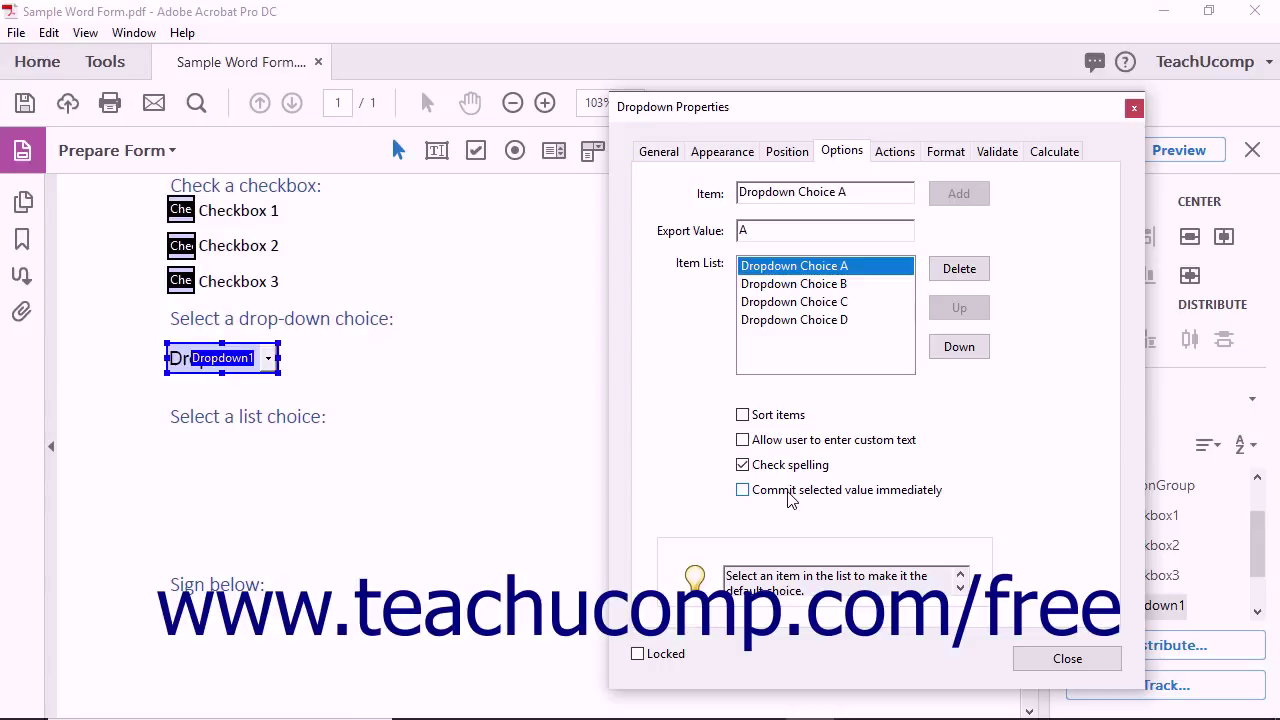
left_click(1045, 667)
left_click_drag(280, 358, 421, 362)
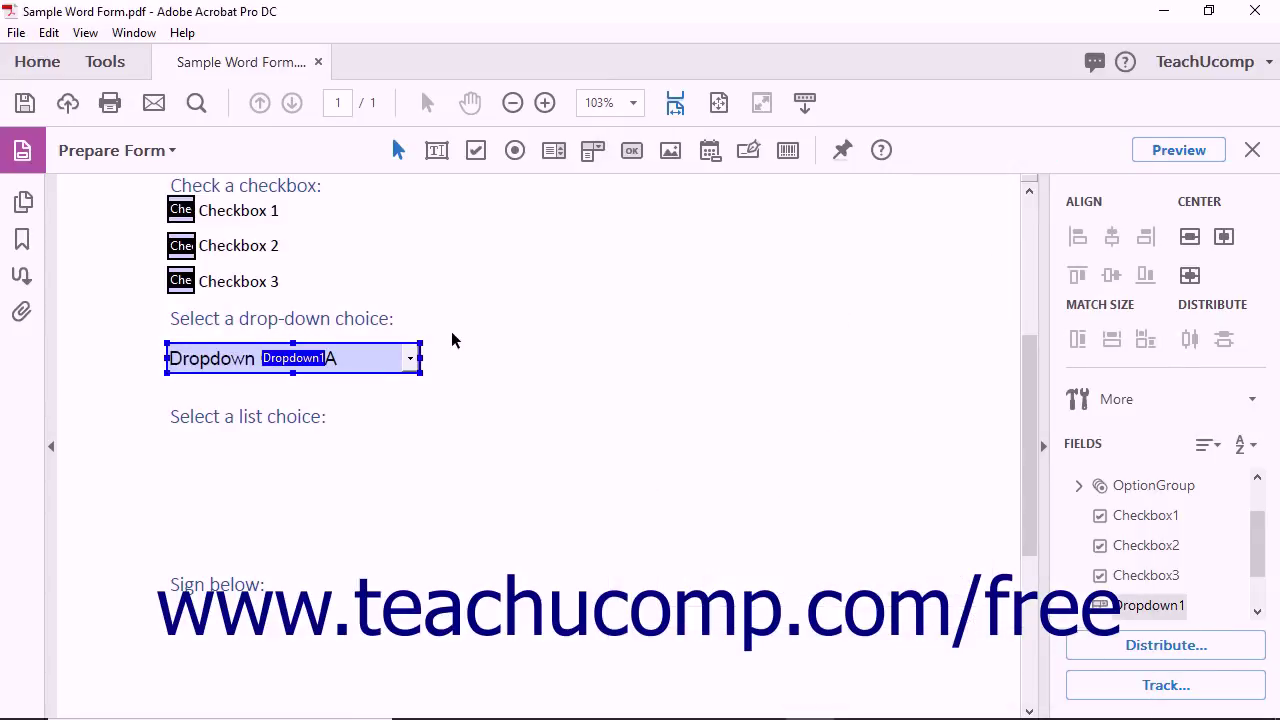
Place a list box field below the "Select a list choice:" heading and name it ListBox1
left_click(556, 150)
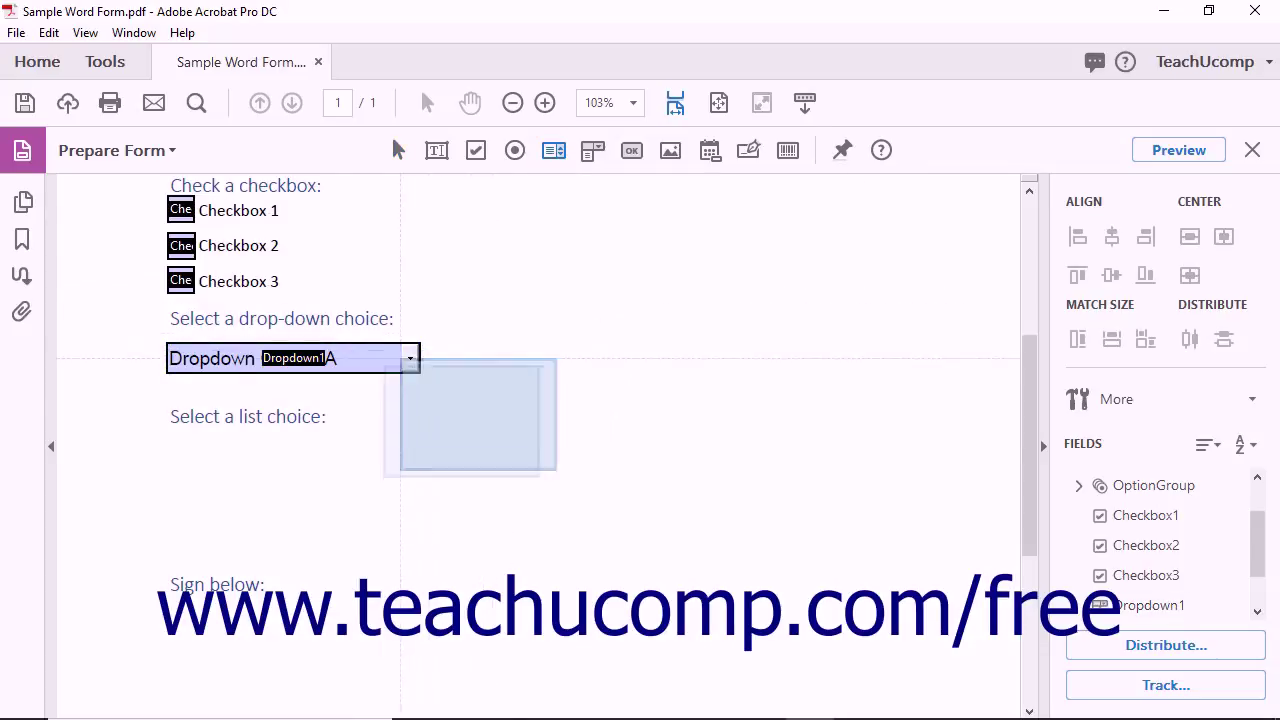
left_click_drag(165, 433, 165, 433)
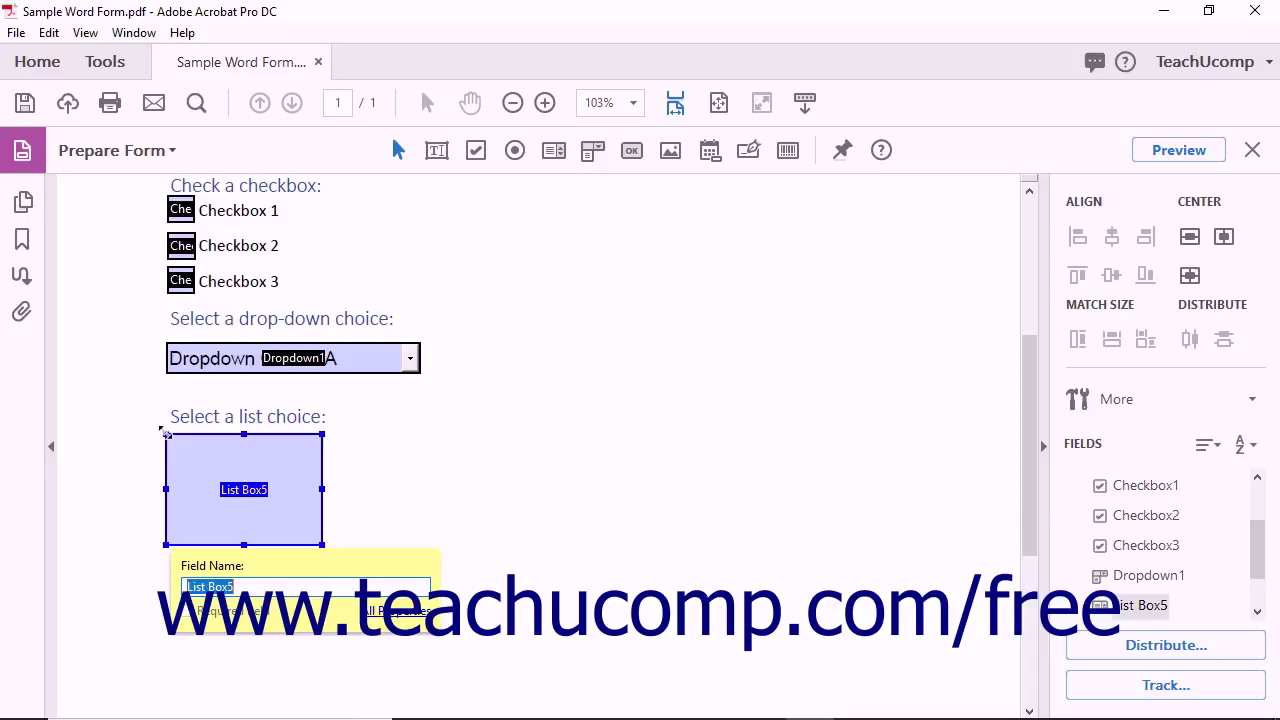
type("ListBox1")
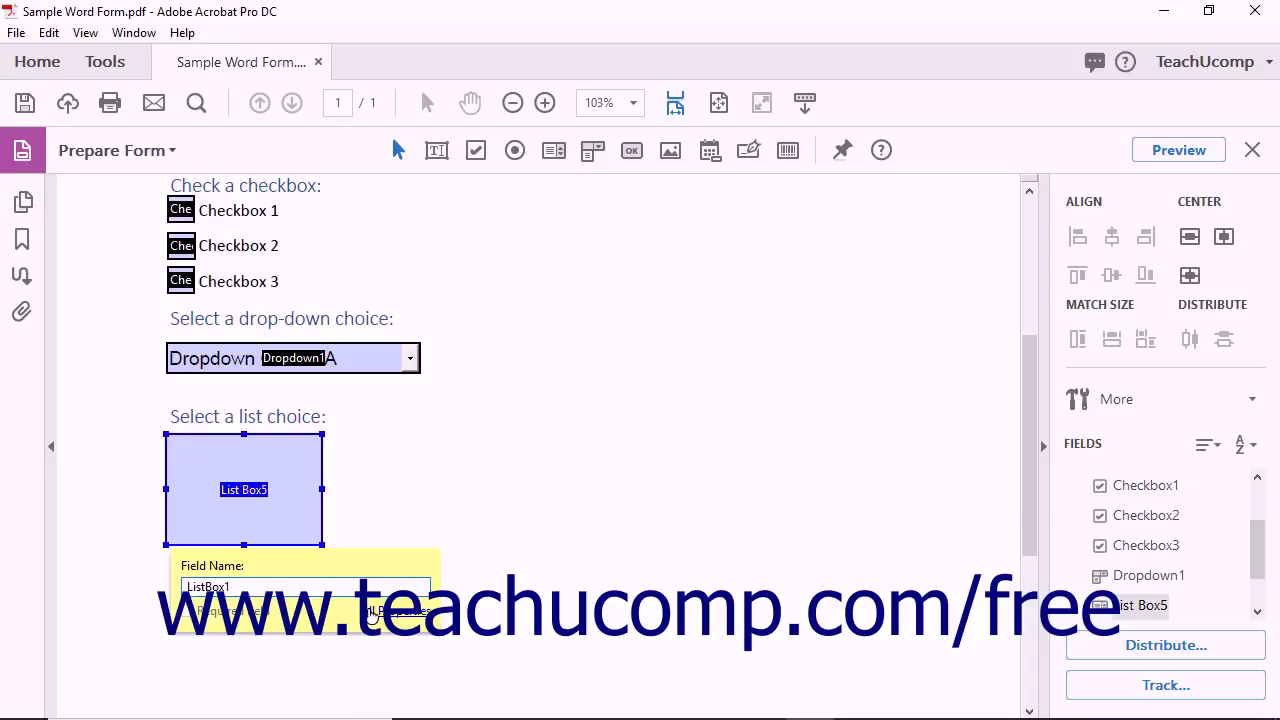
Open the ListBox1 field's item options and add the item "Item List Choice 1" with export value 1
left_click(372, 611)
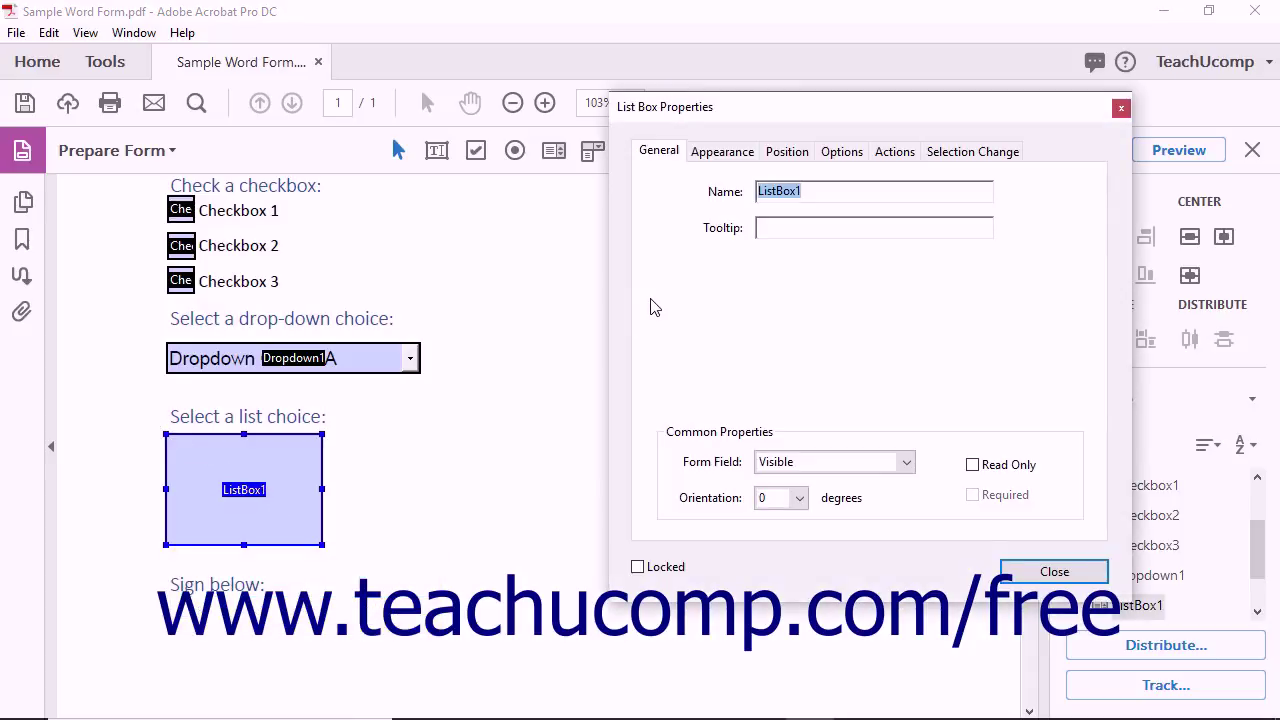
left_click(843, 152)
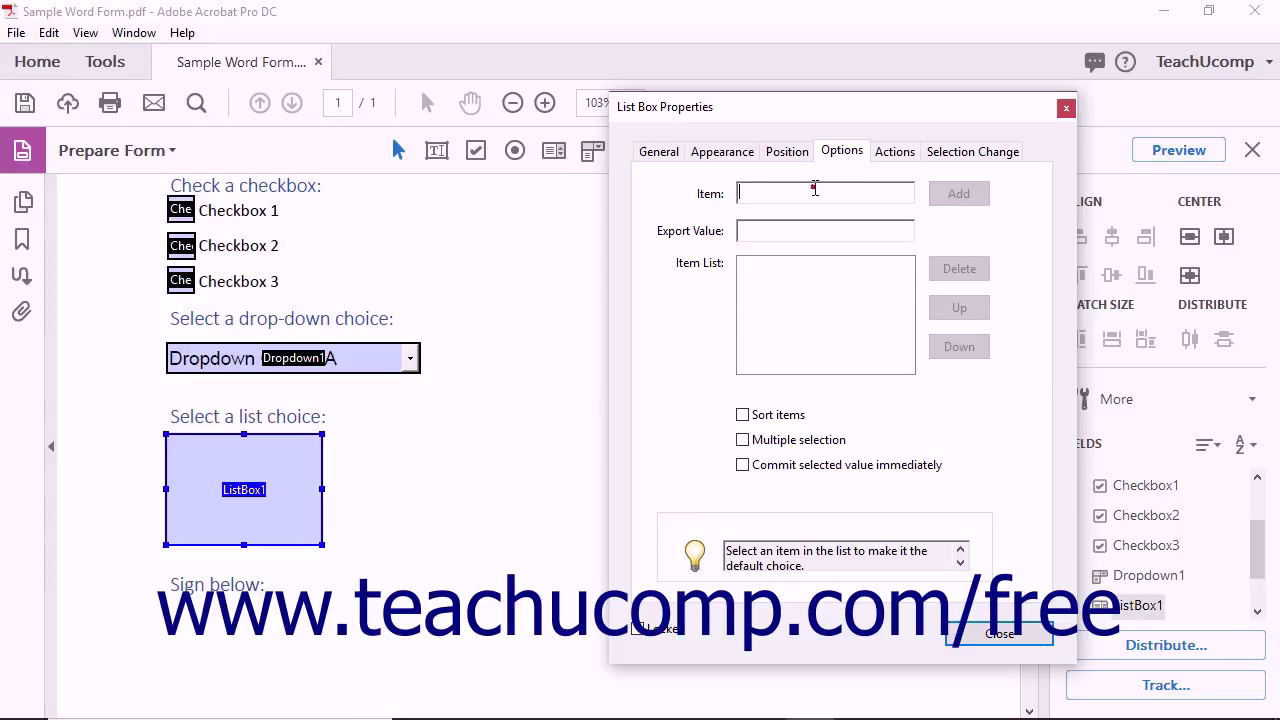
type("Item List Choice 1")
key("Tab")
type("1")
left_click(952, 194)
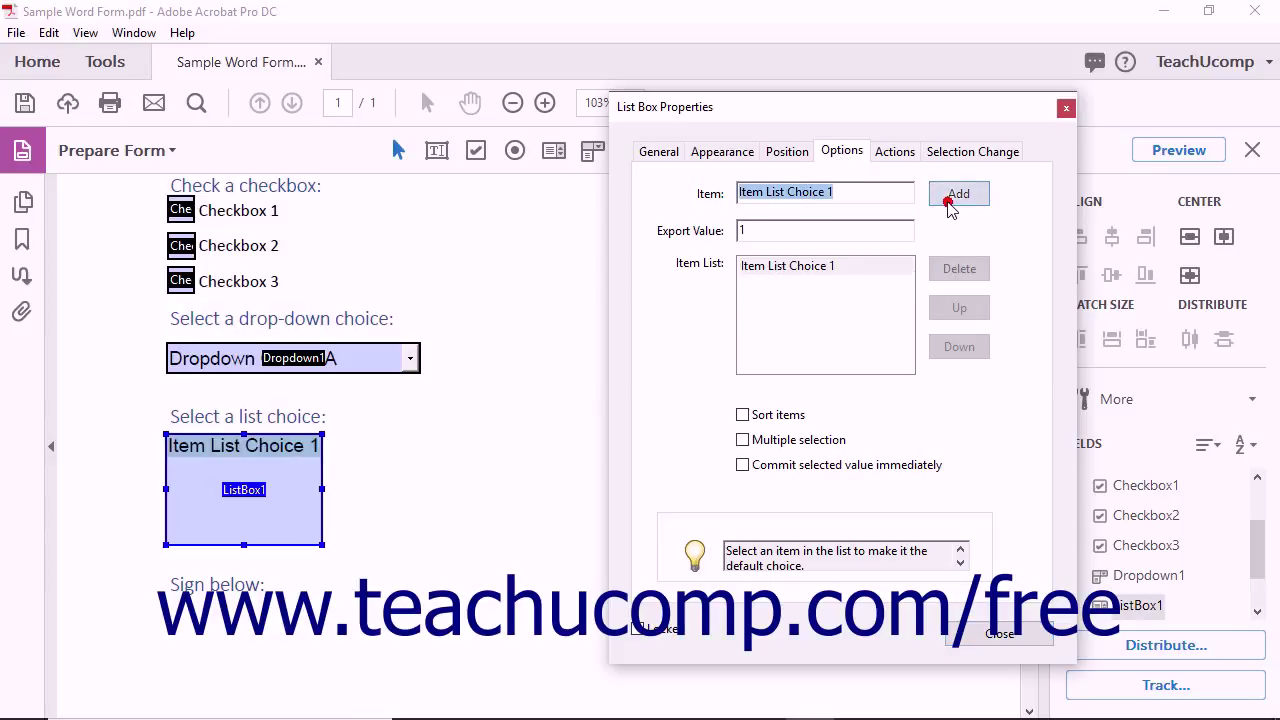
Add the item "Item List Choice 2" with export value 2 to the list box
left_click(864, 191)
key("BackSpace")
type("2")
left_click(751, 230)
type("2")
left_click(958, 193)
Add the item "Item List Choice 3" with export value 3 to the list box
left_click(864, 194)
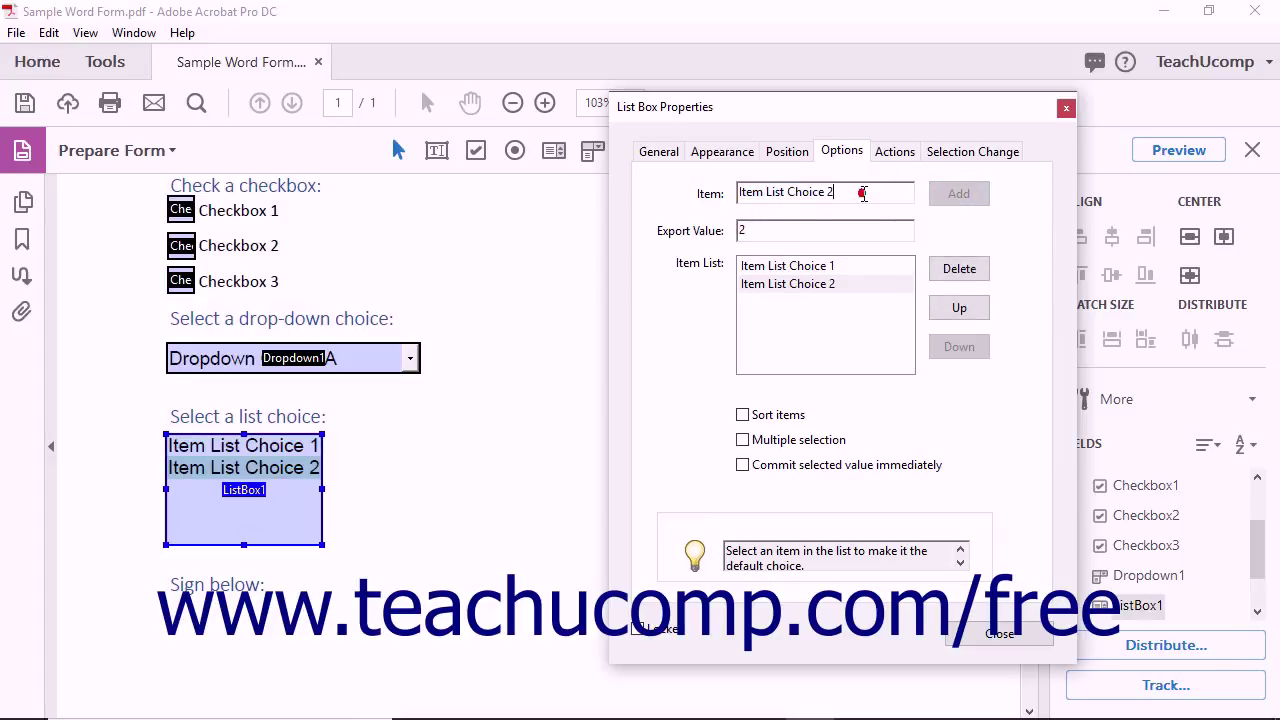
key("BackSpace")
type("3")
left_click(754, 230)
type("3")
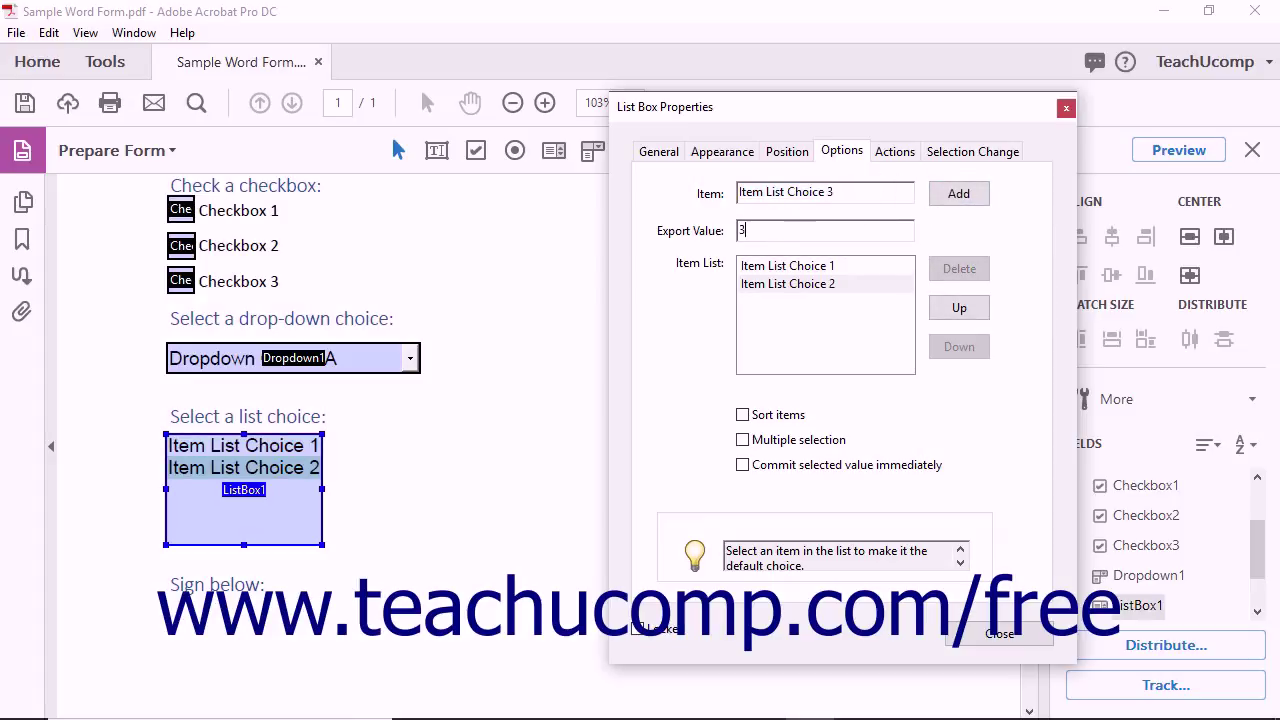
left_click(958, 193)
Add the item "Item List Choice 4" with export value 4 to the list box
left_click(852, 191)
key("BackSpace")
type("4")
left_click(815, 229)
type("4")
left_click(972, 194)
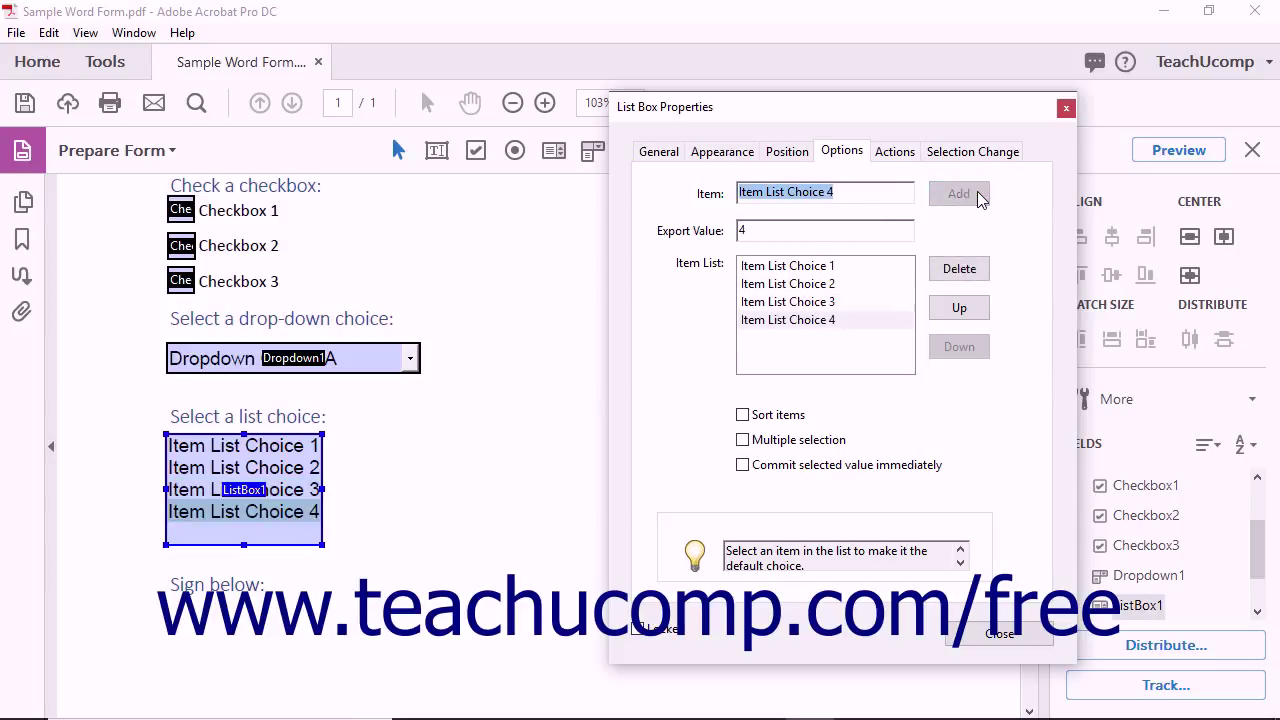
Make "Item List Choice 1" the list box's default choice, leave multiple selection off, and close the field's properties
left_click(815, 266)
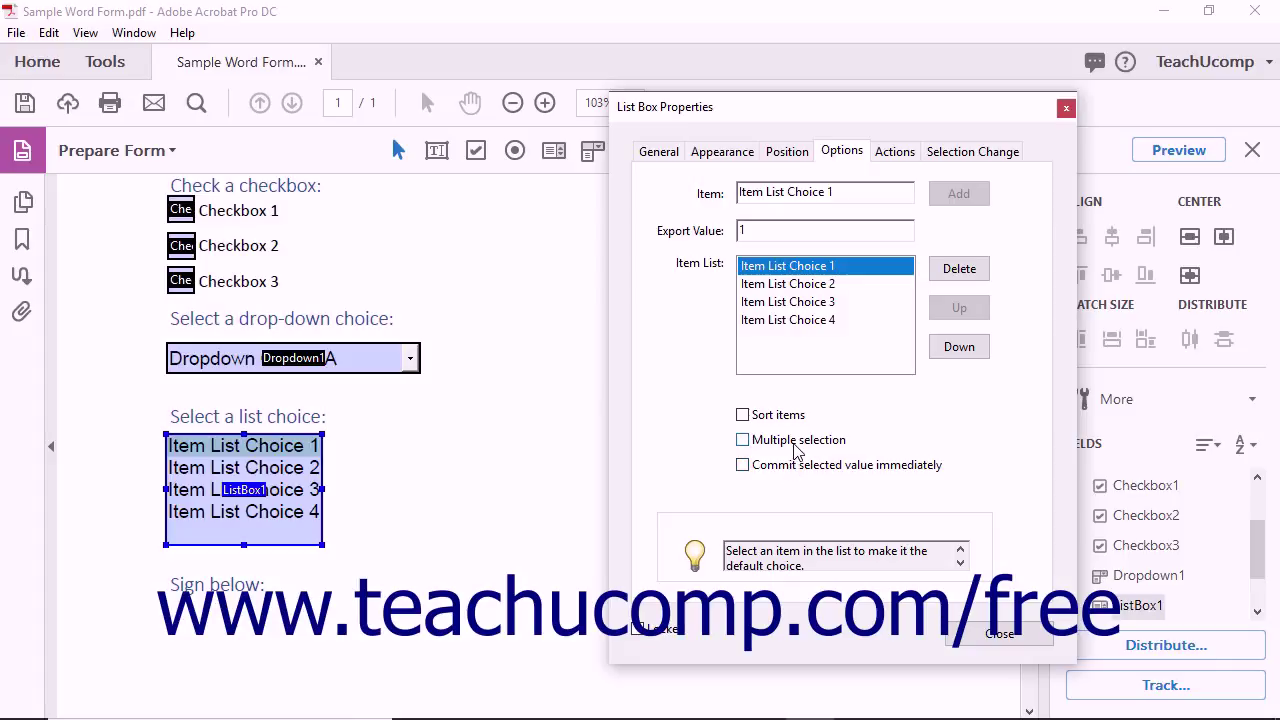
left_click(794, 446)
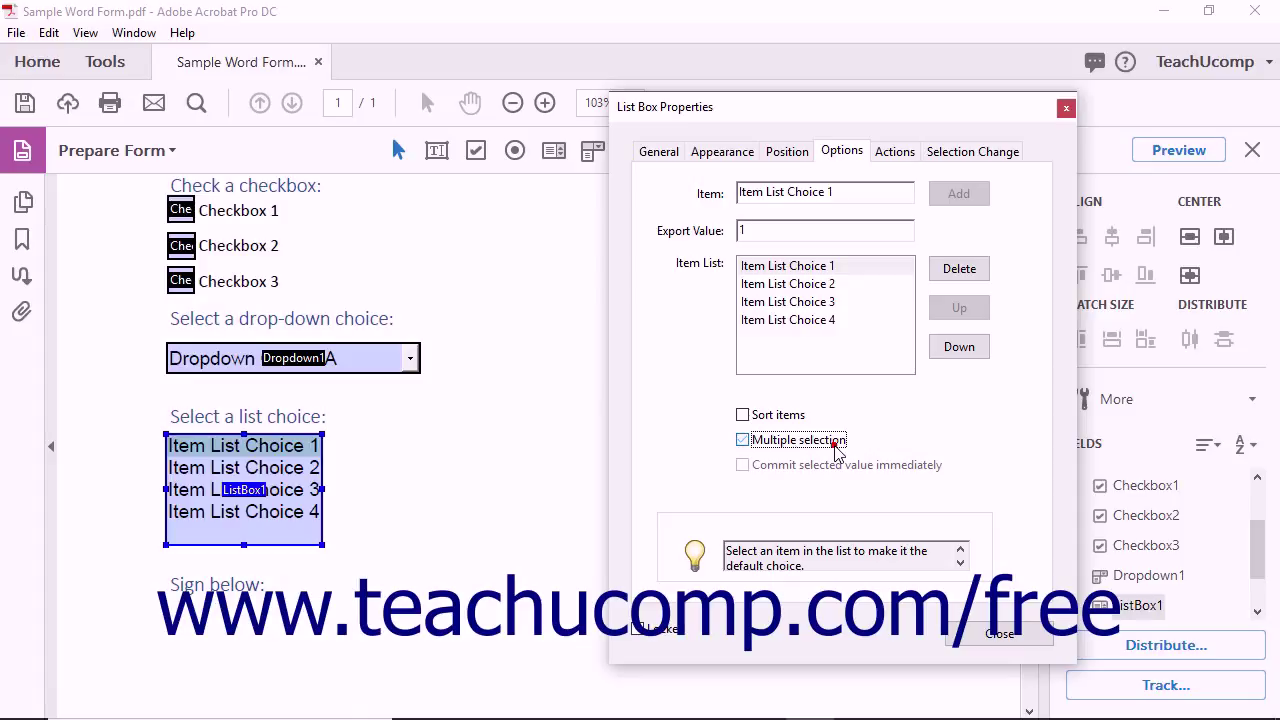
left_click(836, 448)
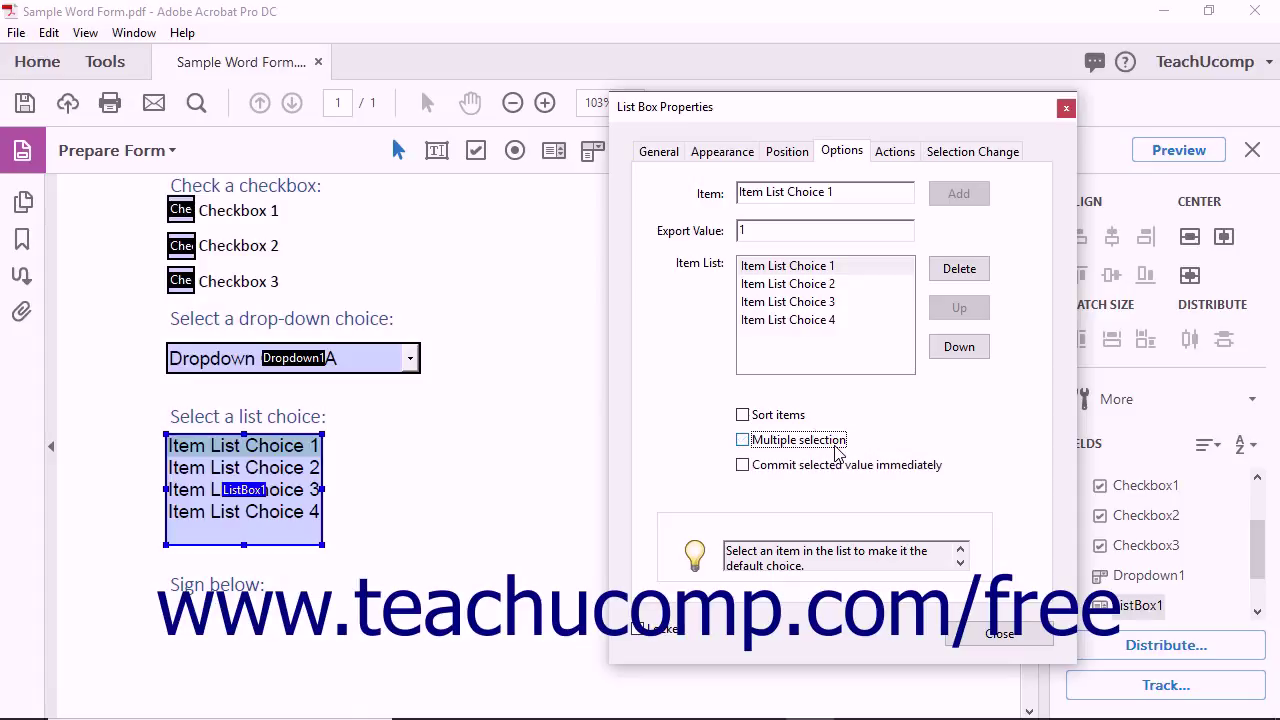
left_click(981, 641)
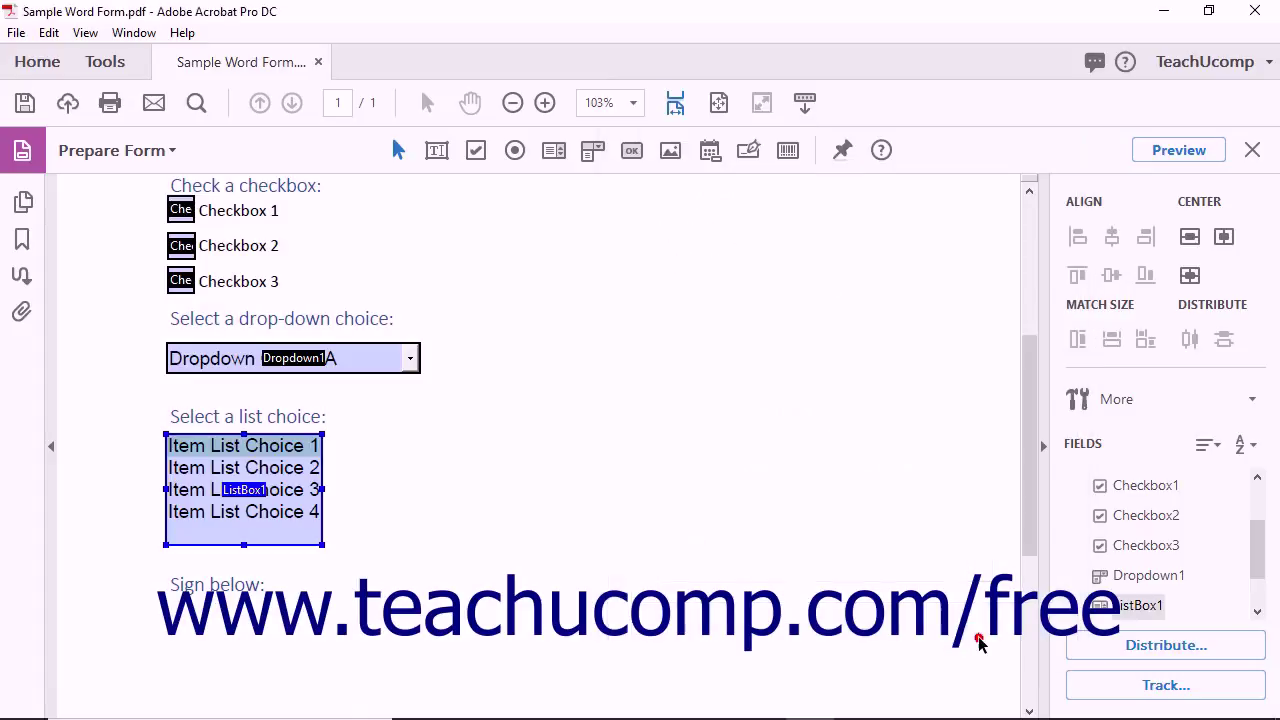